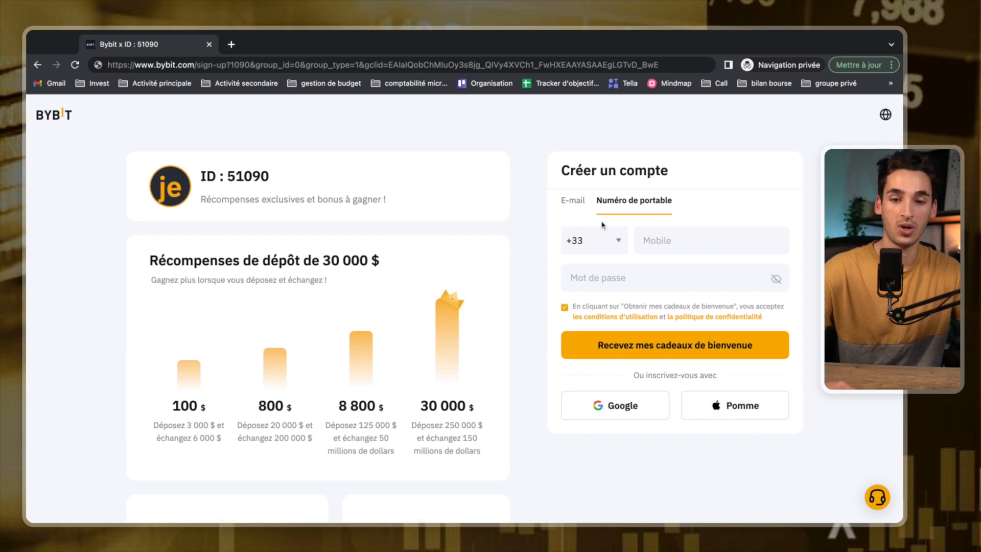
Switch the Bybit form to the E-mail tab.
click(572, 202)
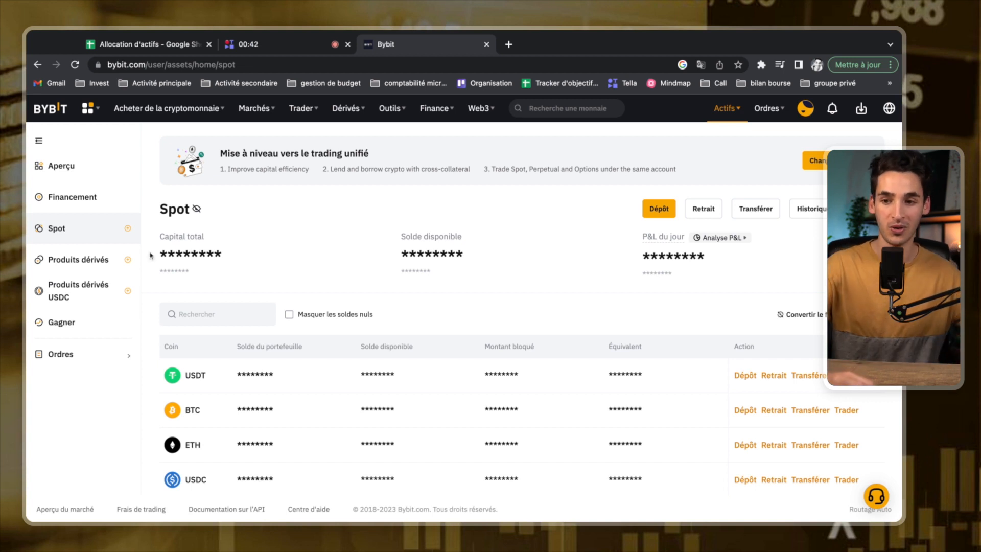
Open Bybit's fiat deposit and change the Montant from 499 to 200 EUR via Advcash Wallet.
mouse_move(201, 106)
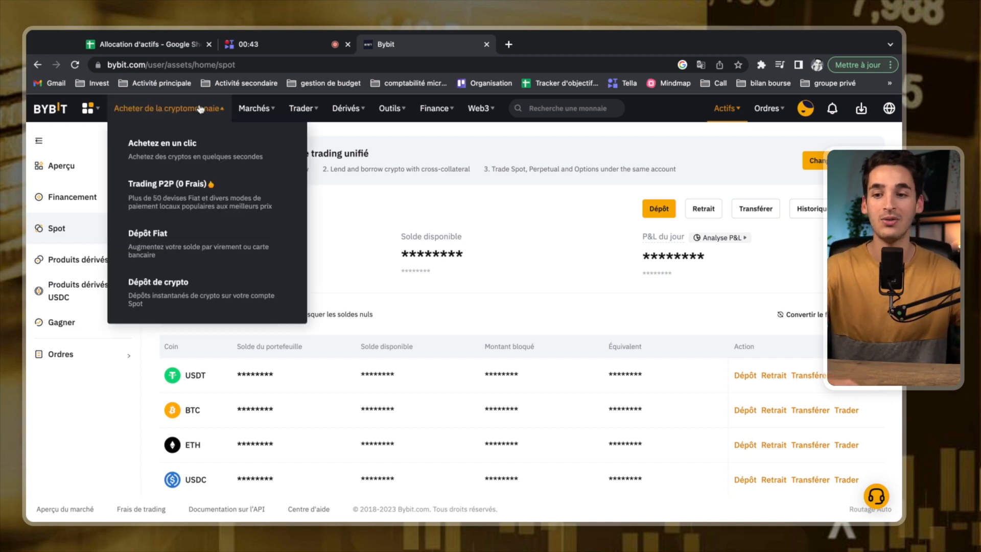
click(162, 247)
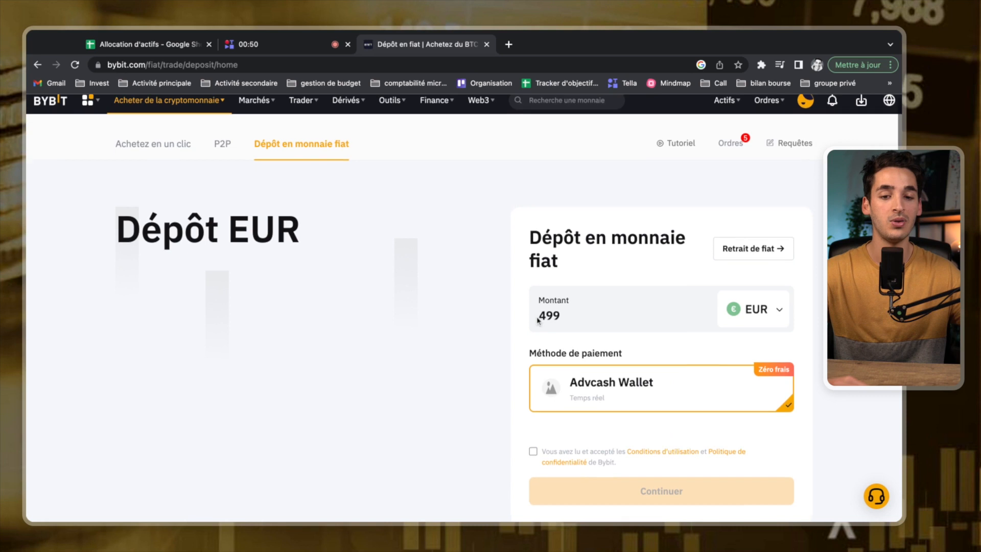
double_click(560, 300)
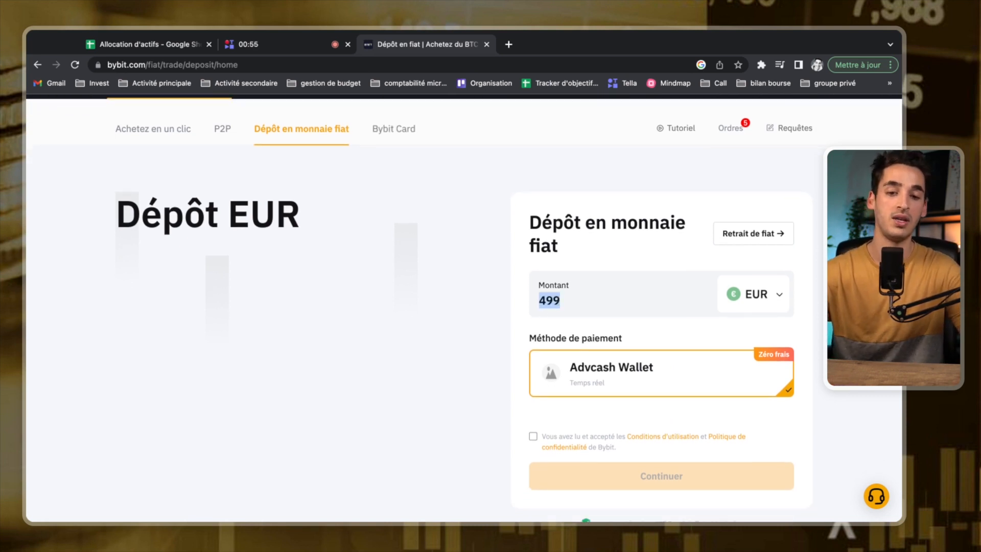
text(200)
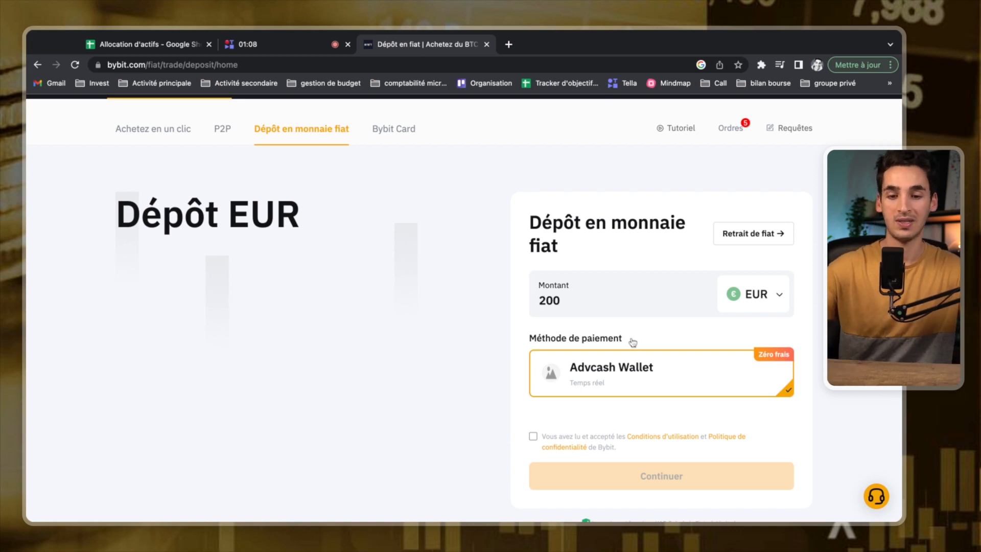
click(509, 45)
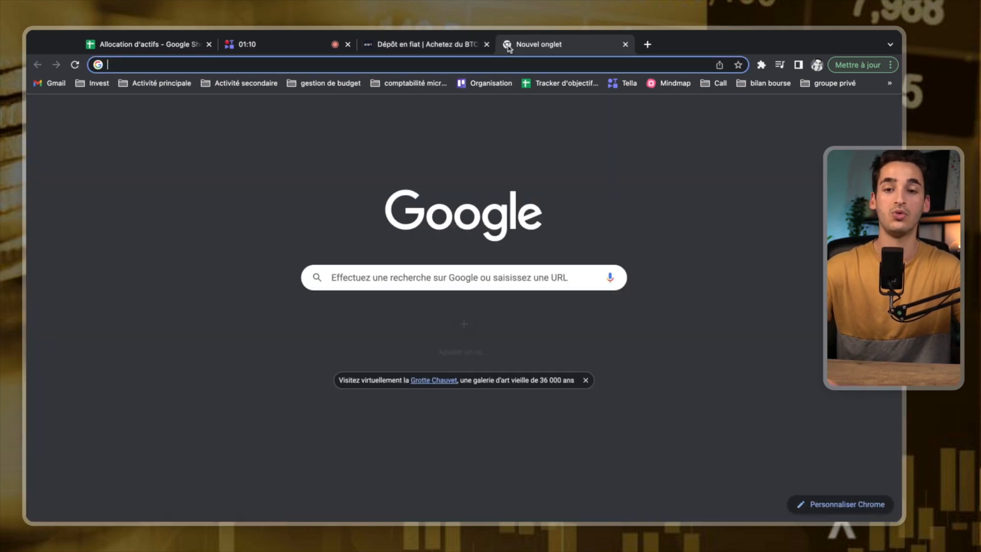
Load advcash.com and log in to Advcash with the saved credentials.
text(ad)
key(Return)
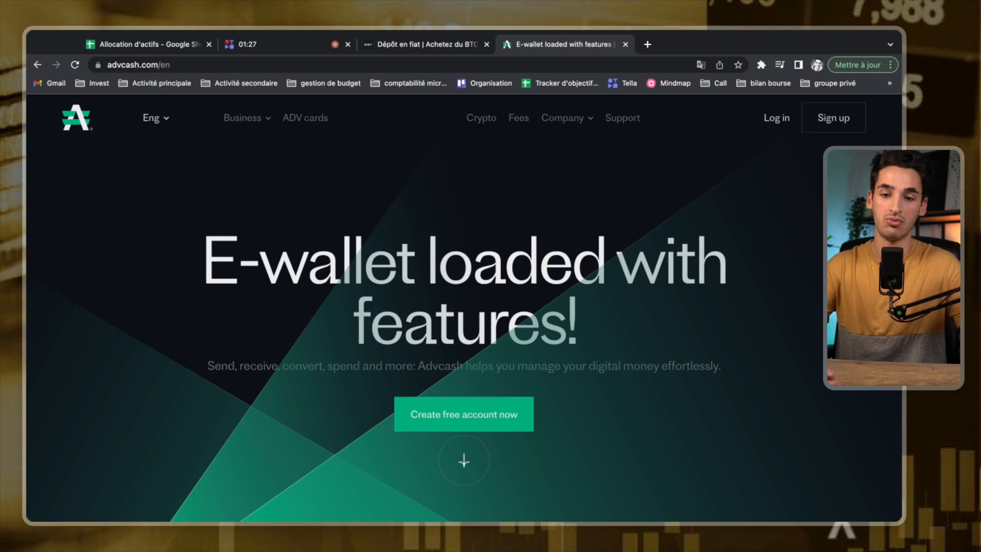
click(780, 120)
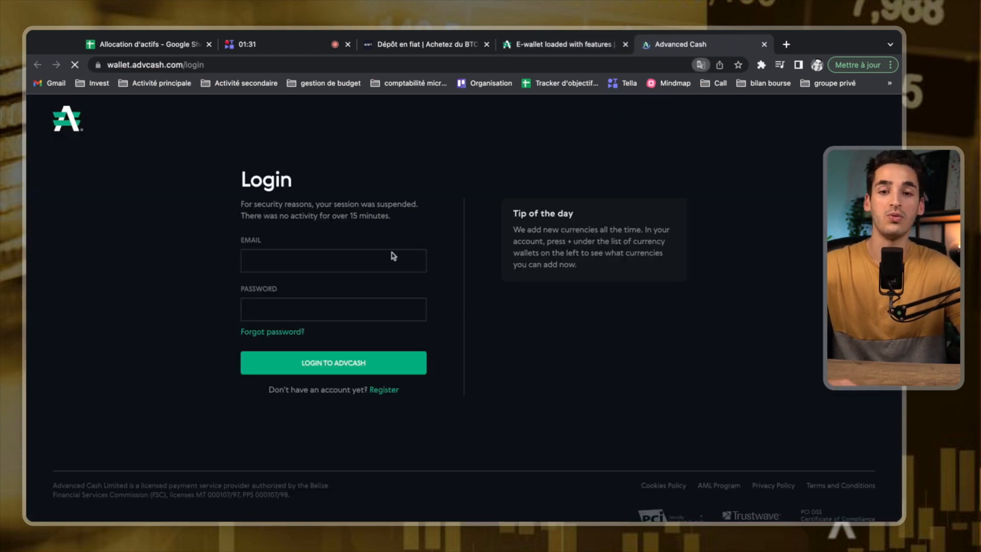
click(303, 367)
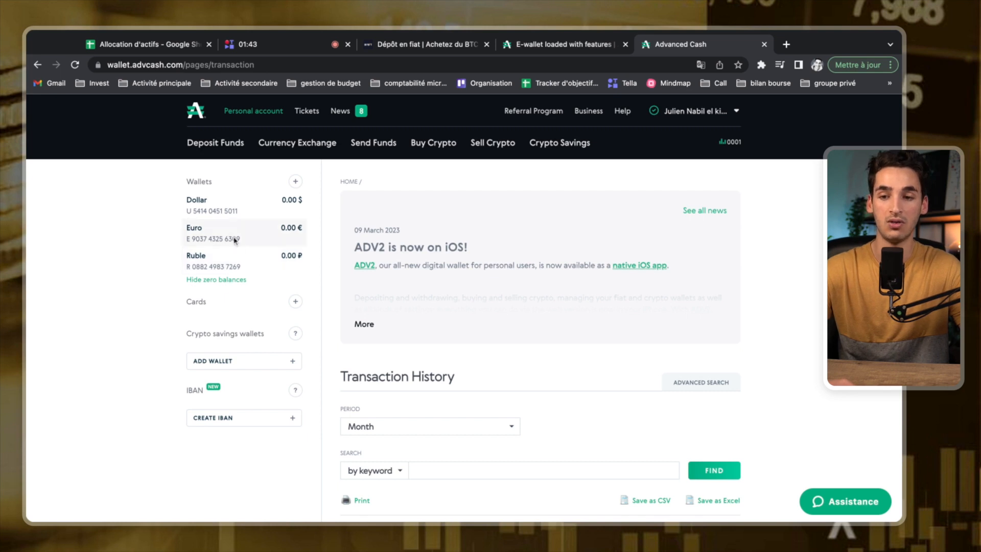
click(207, 147)
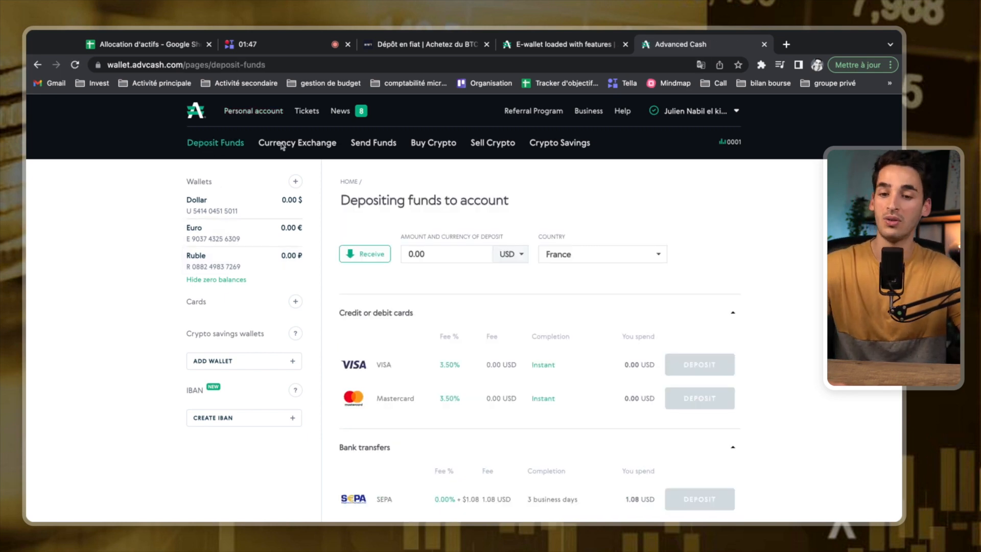
Switch the Advcash deposit currency from USD to EUR and browse the card, SEPA and crypto methods.
scroll(763, 185, down, 1)
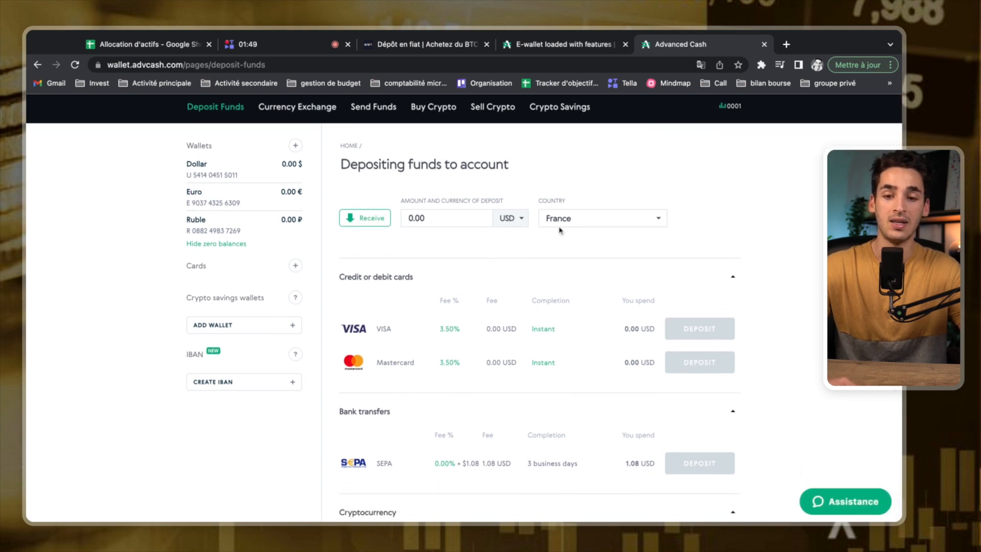
click(518, 223)
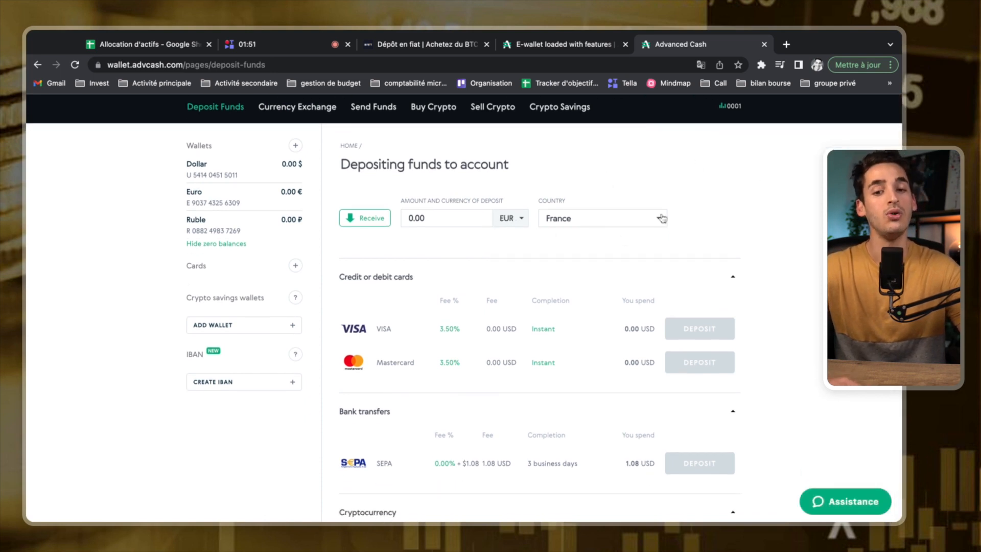
scroll(755, 209, down, 2)
scroll(778, 243, down, 1)
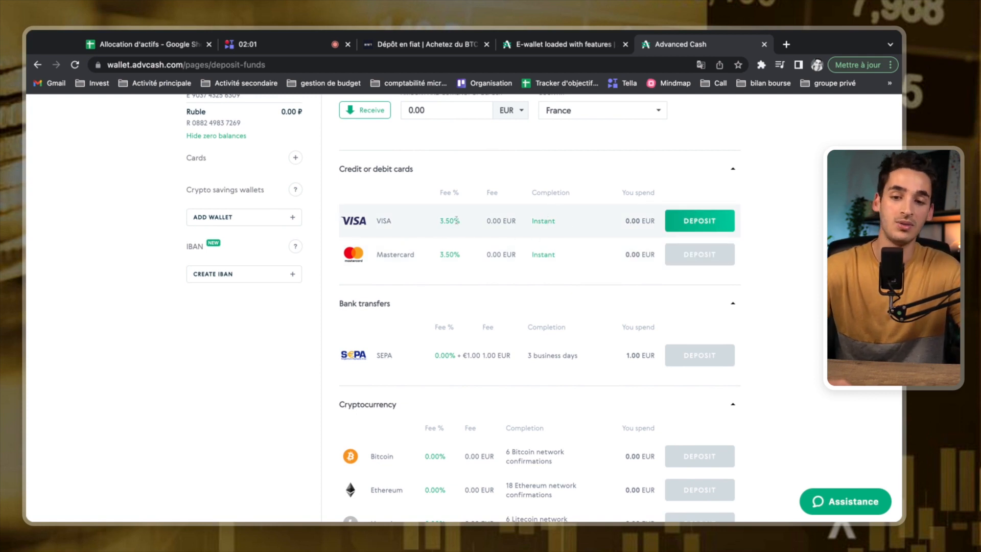
scroll(742, 280, down, 2)
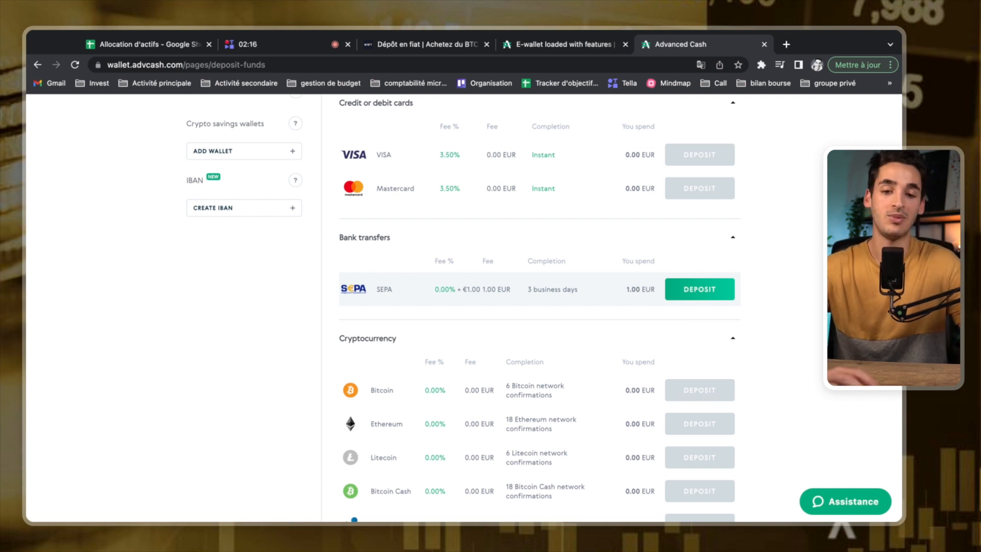
scroll(521, 332, down, 4)
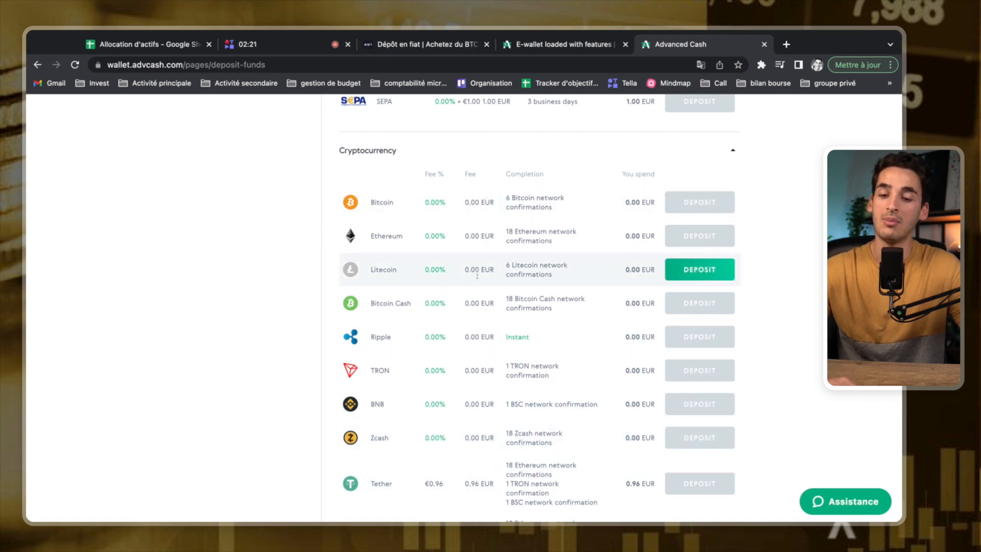
scroll(506, 296, down, 3)
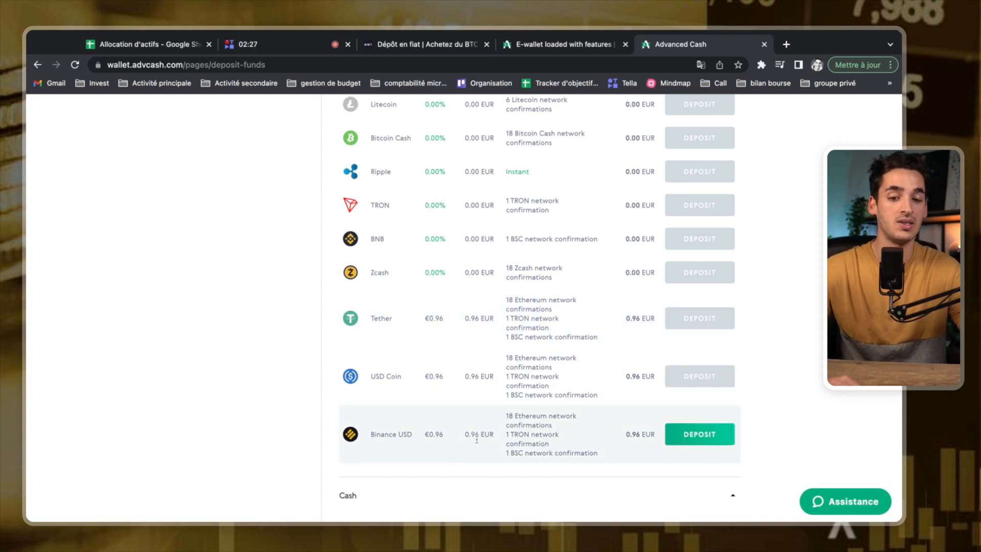
scroll(480, 437, up, 6)
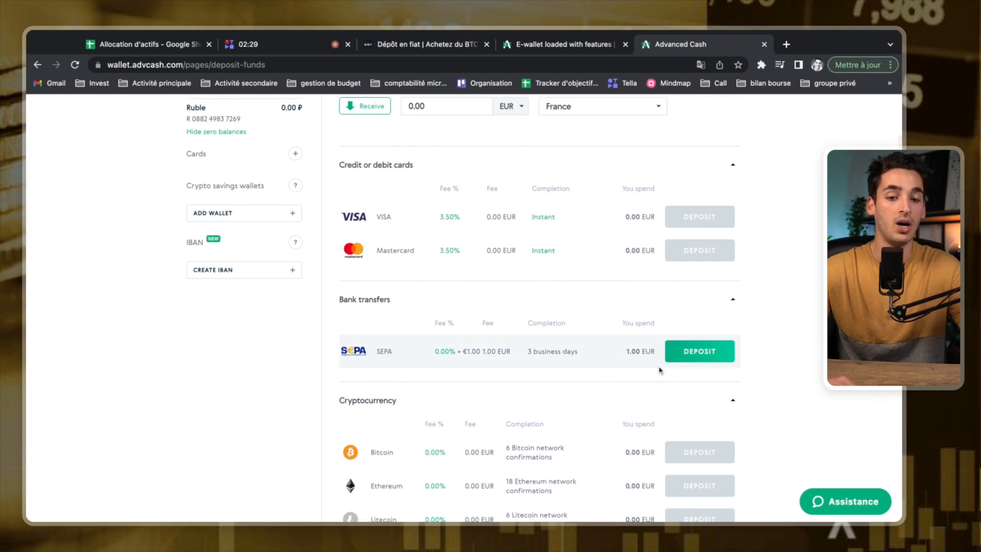
Start a SEPA deposit of 500 EUR and enter the bank IBAN.
click(688, 354)
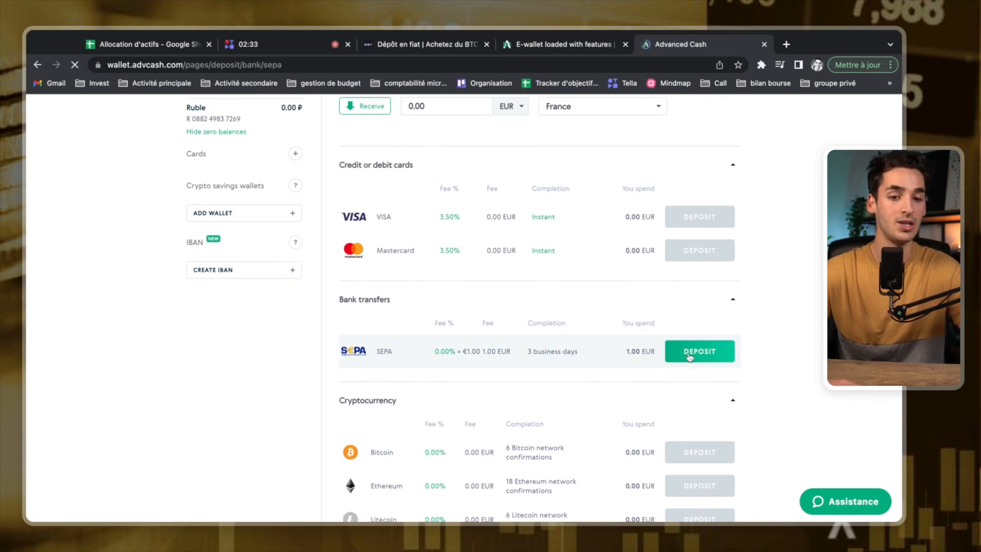
scroll(530, 377, down, 5)
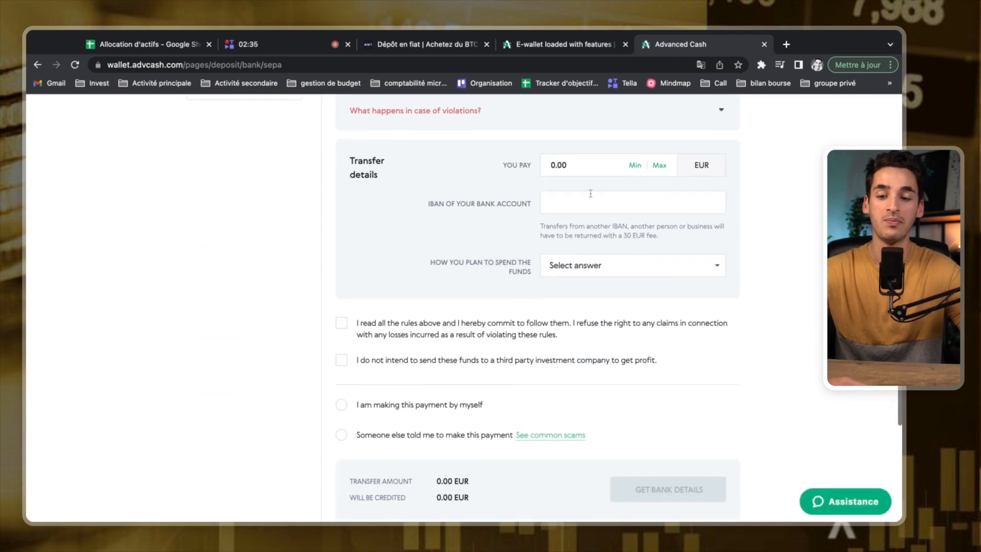
double_click(571, 166)
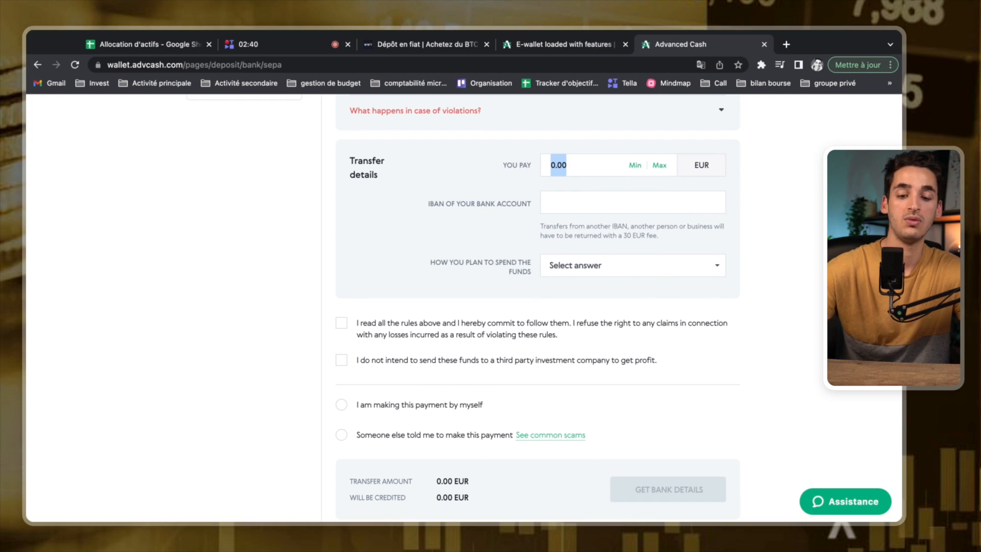
text(5)
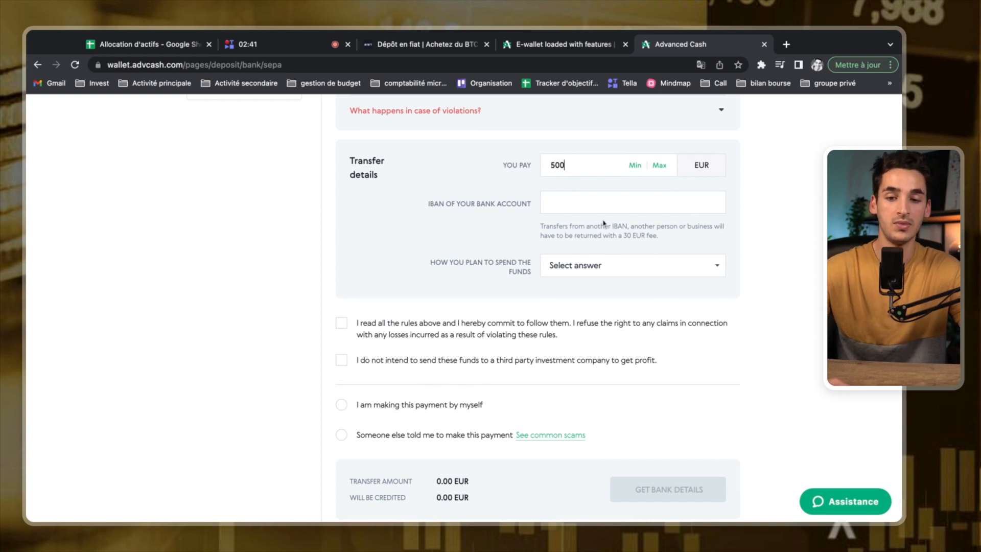
click(602, 209)
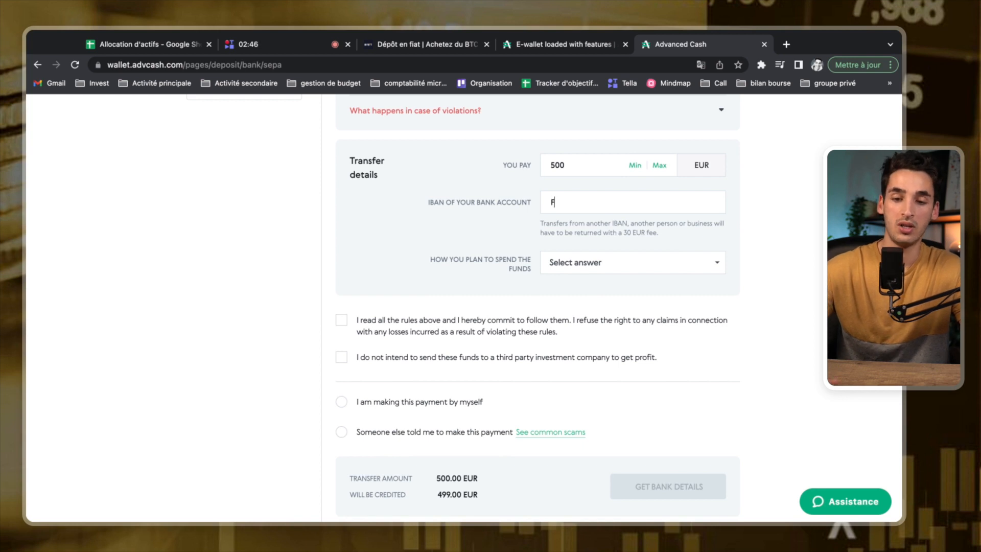
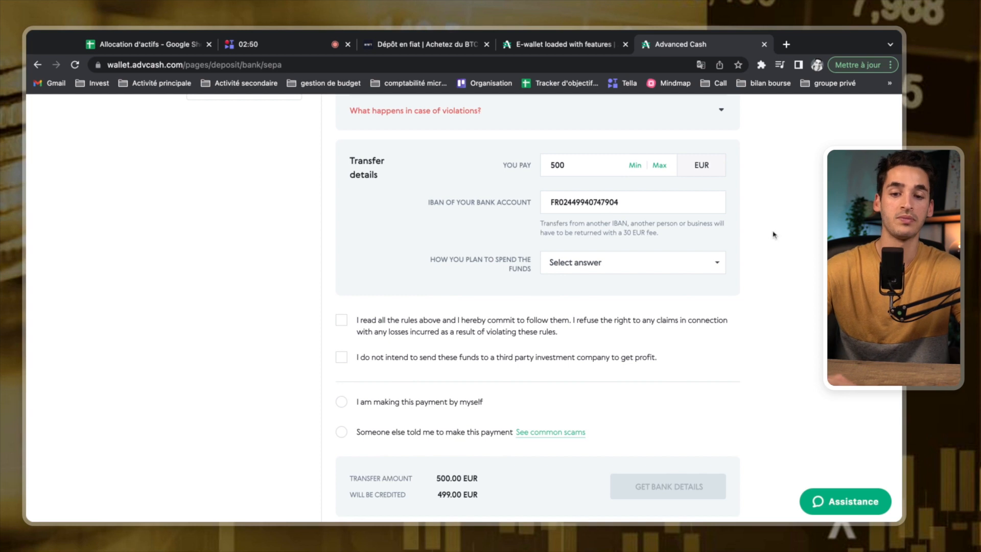
Set the purpose to Transfer to a crypto exchange, accept both rules and declare self-payment.
click(632, 271)
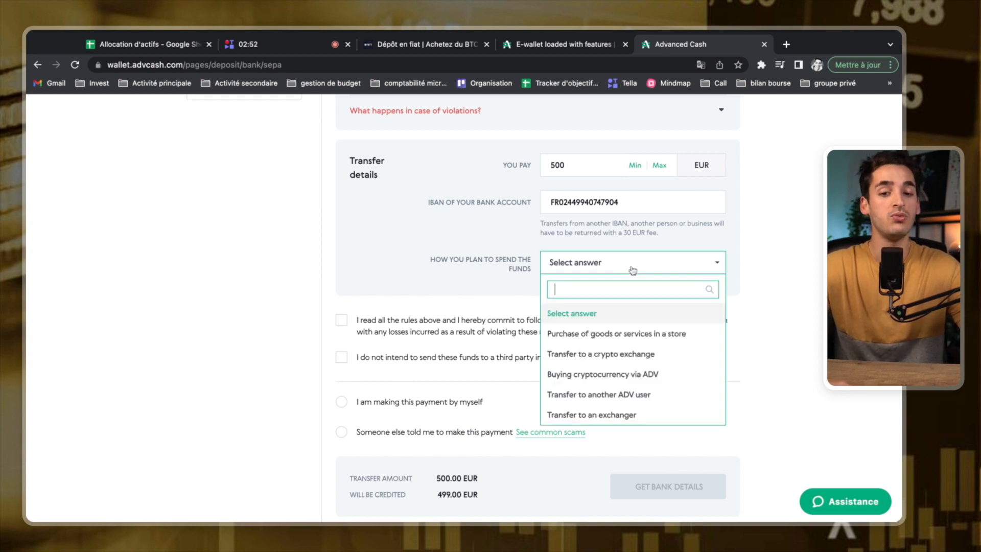
click(633, 354)
scroll(746, 320, down, 1)
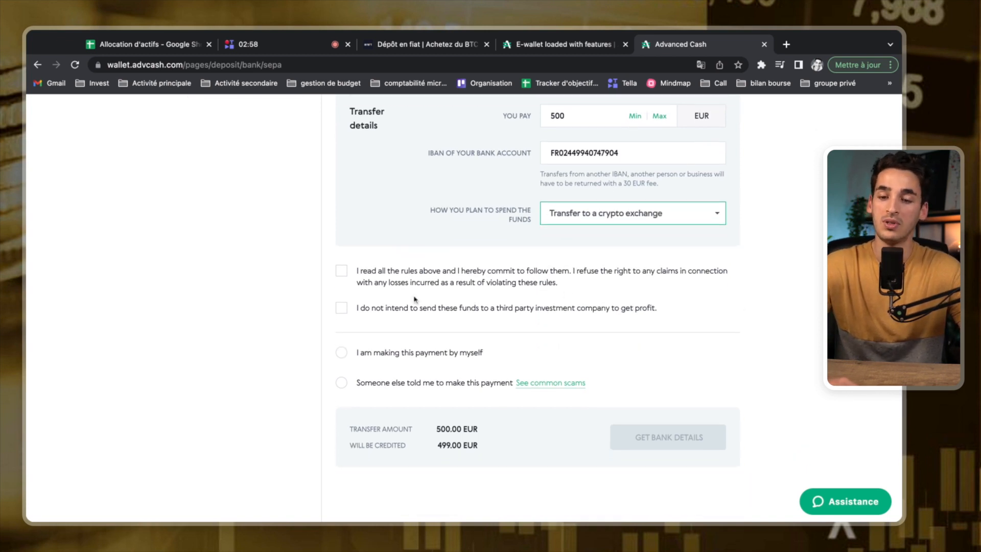
click(342, 271)
click(341, 309)
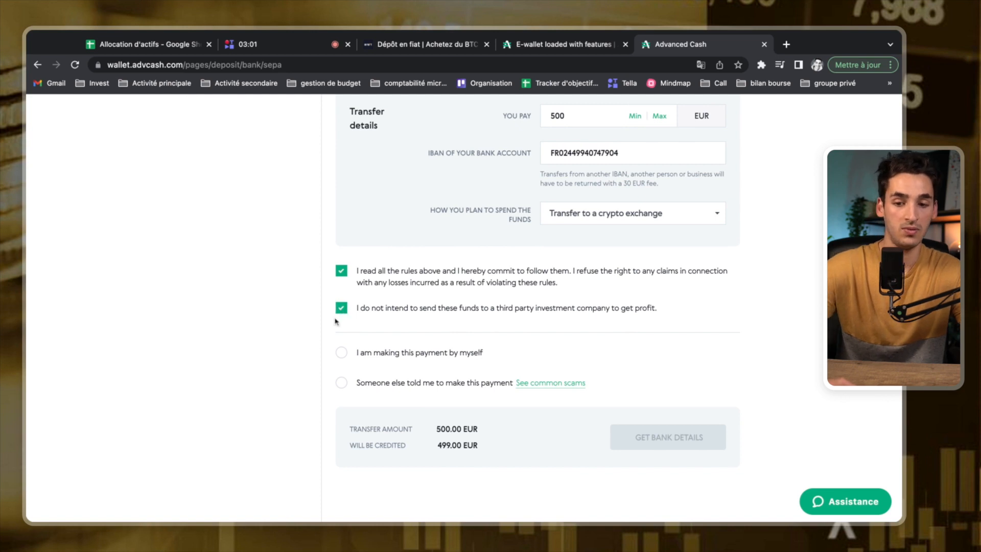
click(341, 355)
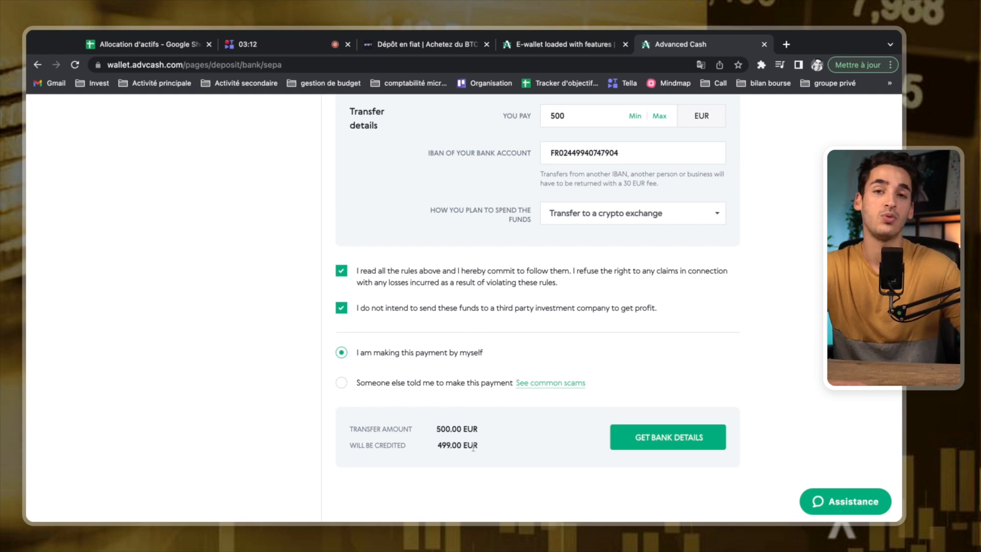
Change the SEPA YOU PAY amount to 2000, then return to the Bybit fiat deposit tab.
scroll(473, 448, up, 10)
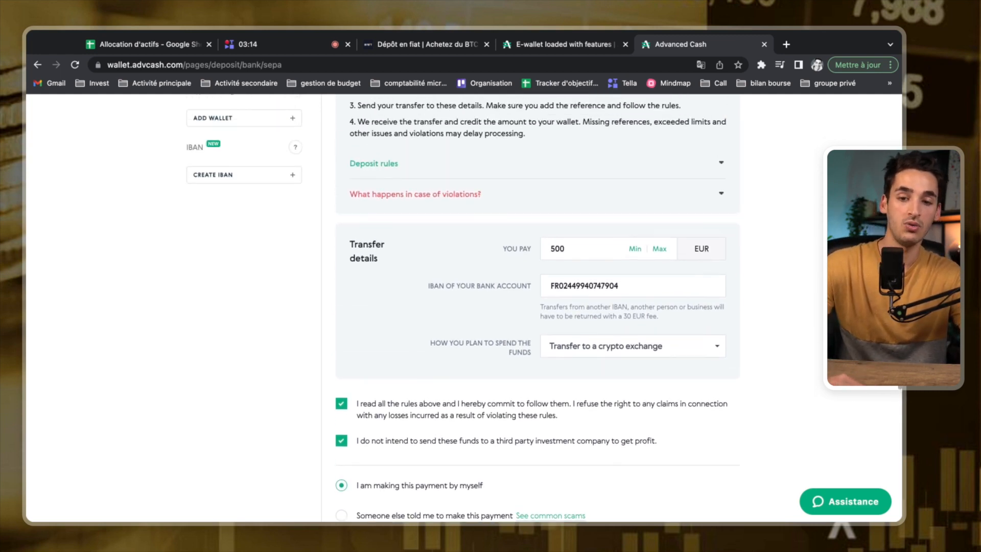
scroll(537, 307, down, 4)
double_click(563, 313)
text(2000)
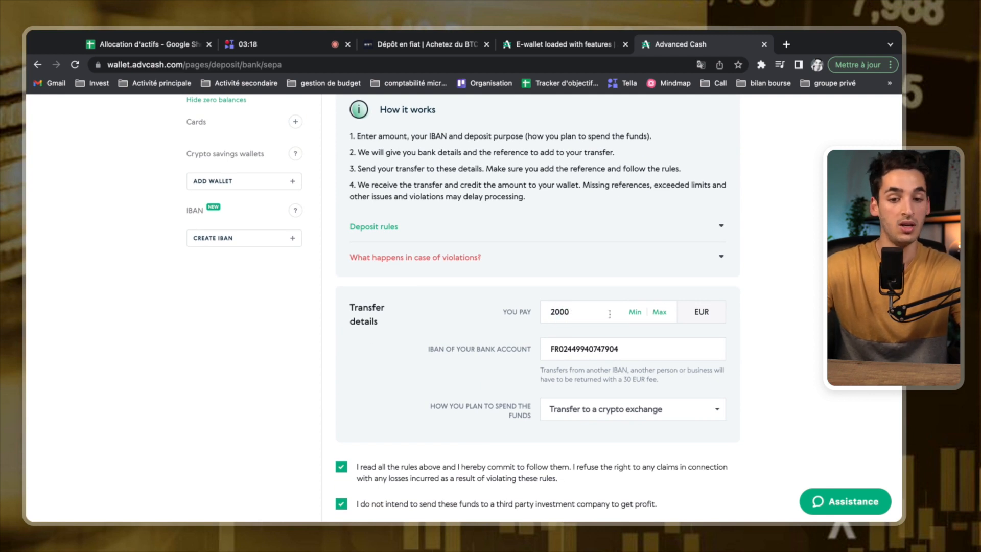
scroll(777, 315, down, 6)
scroll(776, 315, down, 3)
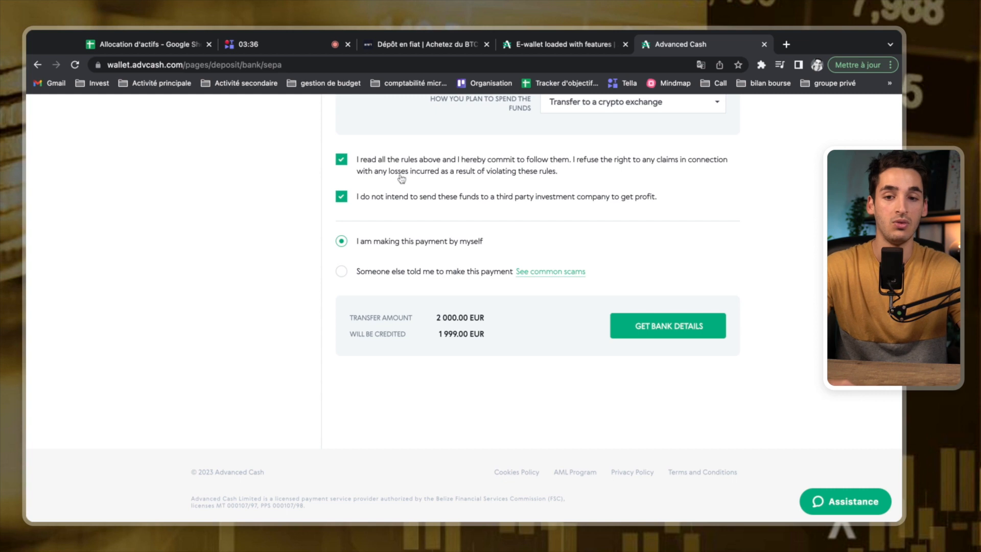
click(419, 44)
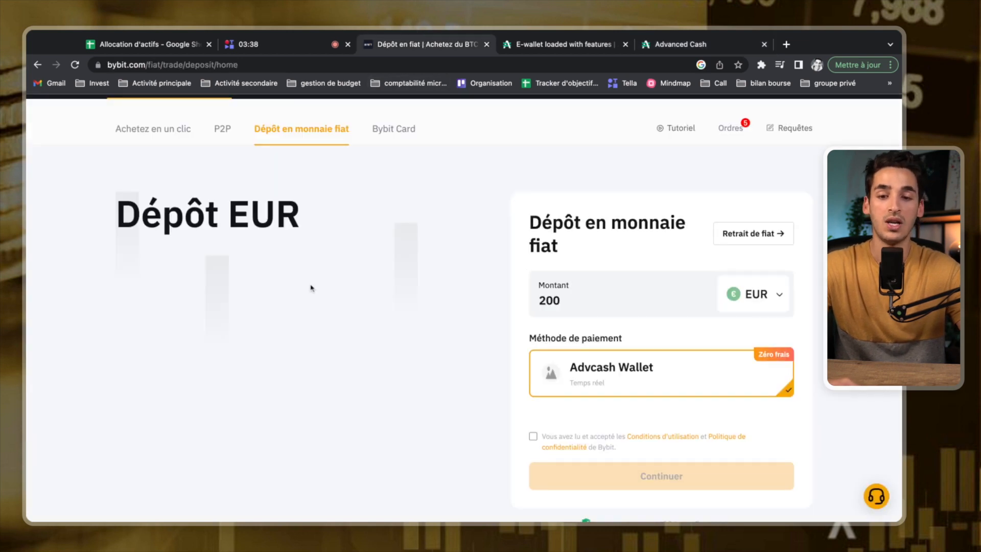
Change the Bybit deposit amount to 499 EUR, accept the terms and continue to the summary.
scroll(310, 288, up, 1)
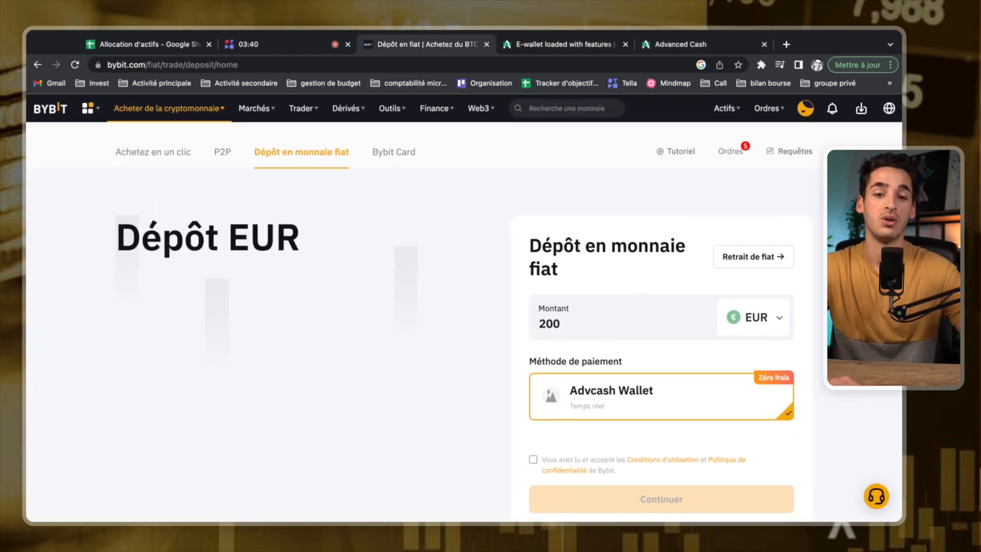
scroll(463, 306, down, 1)
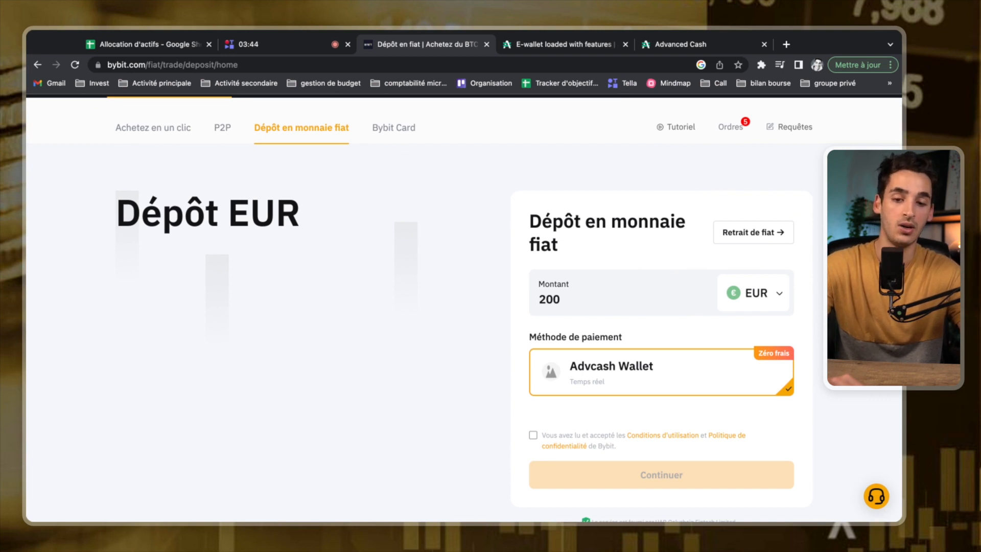
scroll(501, 320, down, 1)
double_click(546, 286)
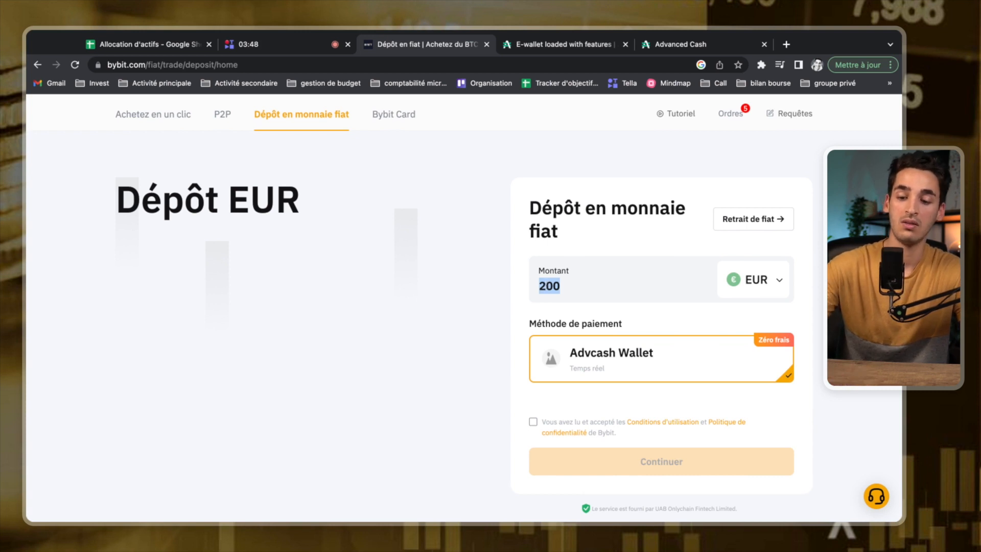
text(5)
key(BackSpace)
text(499)
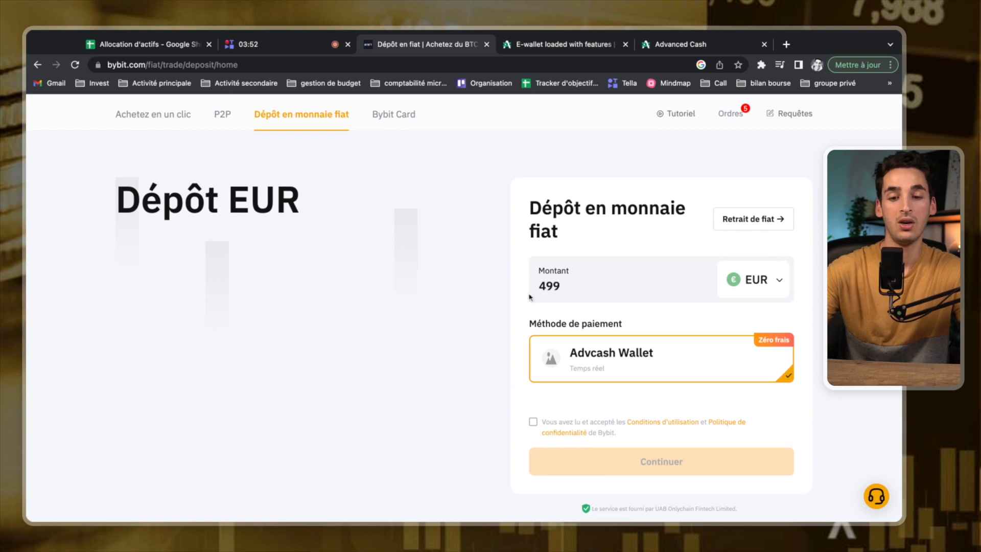
click(533, 422)
click(662, 462)
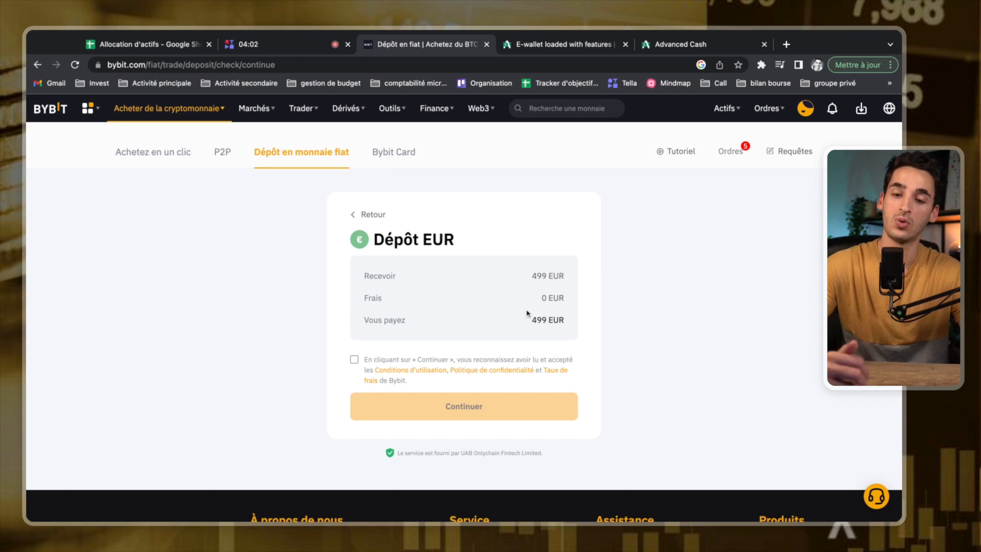
Accept the terms, confirm the 499 EUR deposit order and proceed to Advcash payment.
click(354, 361)
click(453, 413)
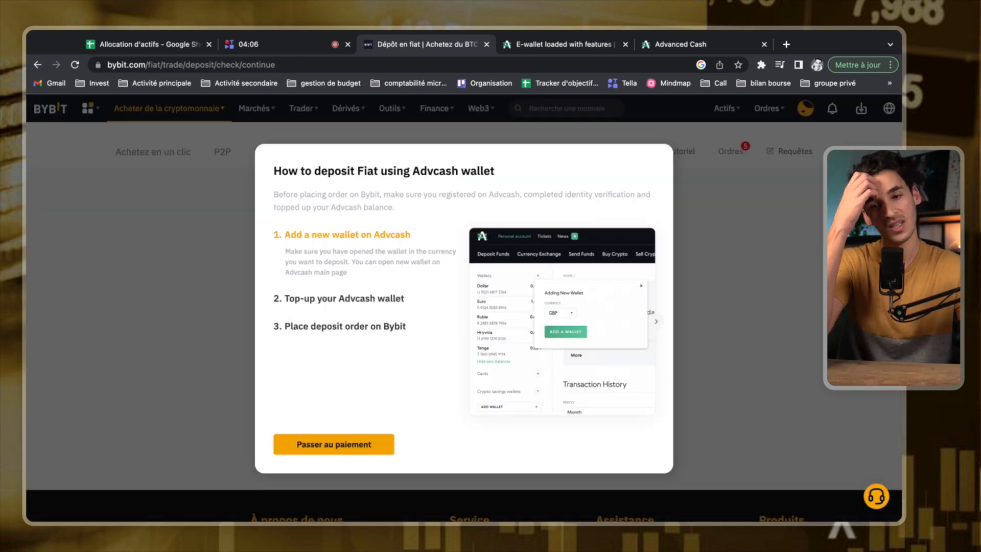
click(347, 446)
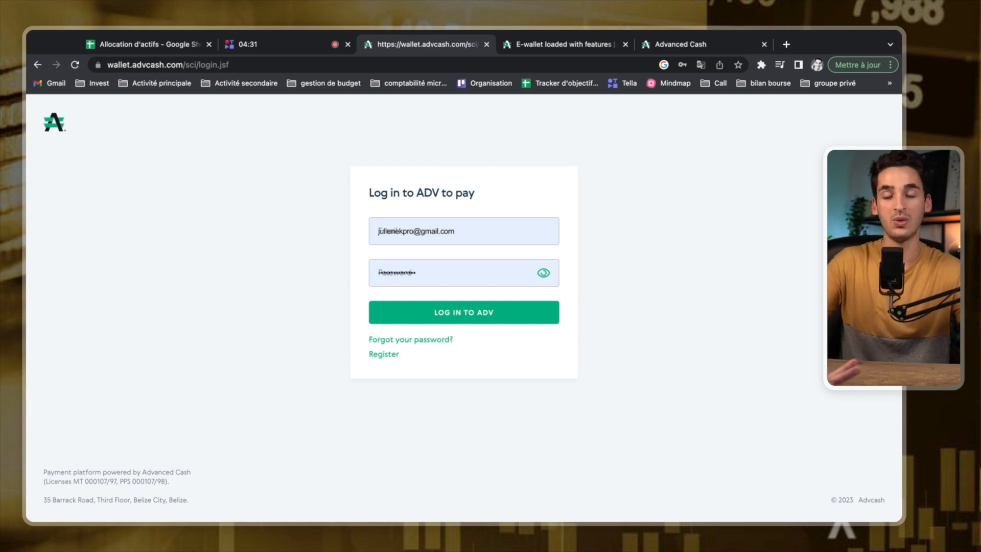
Load the Bybit homepage in the same tab.
click(355, 65)
text(BY)
key(Return)
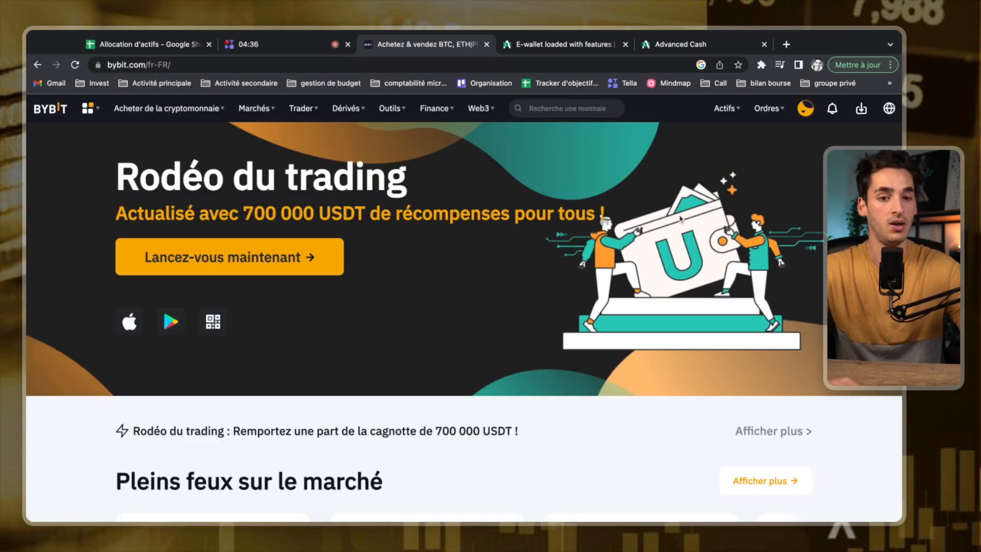
Open Bybit's crypto deposit page with BTC selected and copy the BTC deposit address.
mouse_move(739, 113)
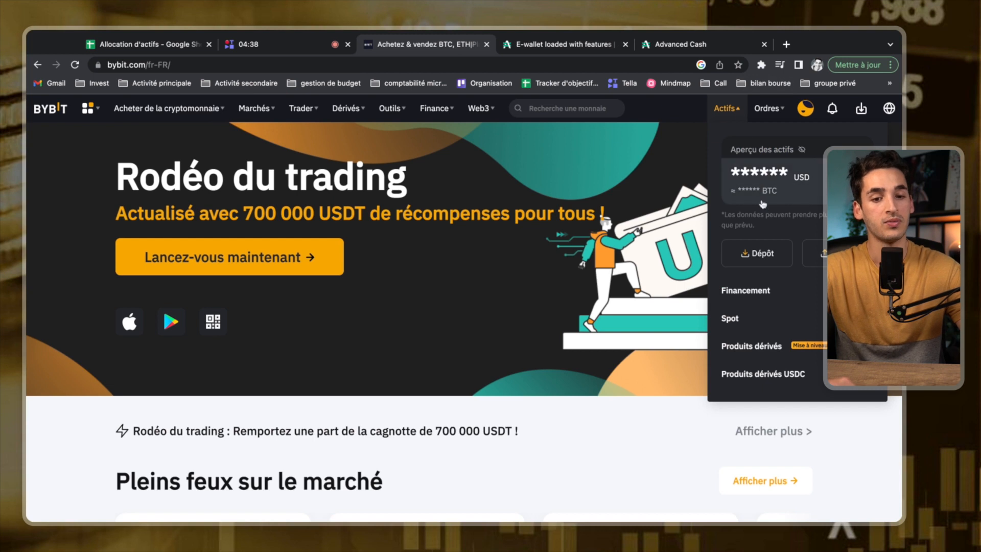
click(775, 252)
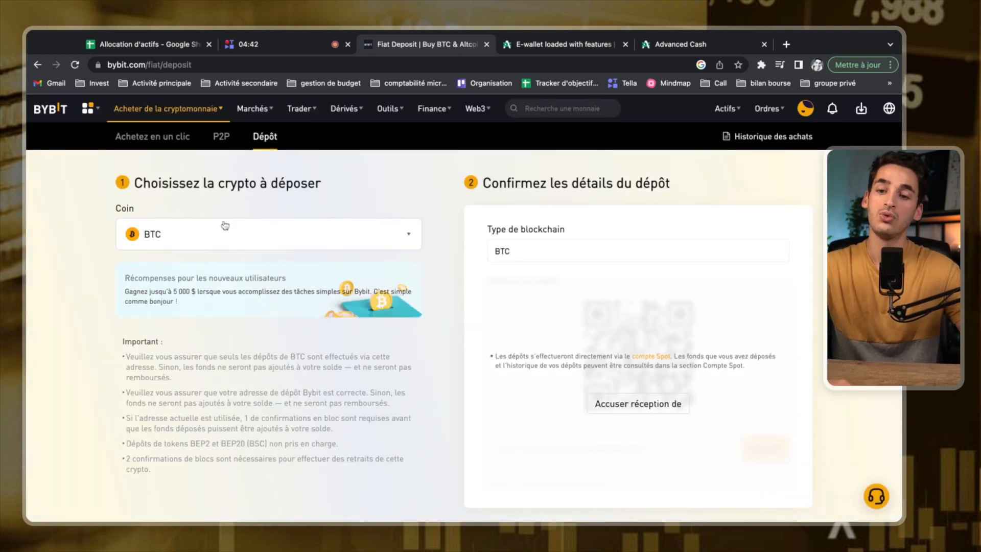
click(299, 237)
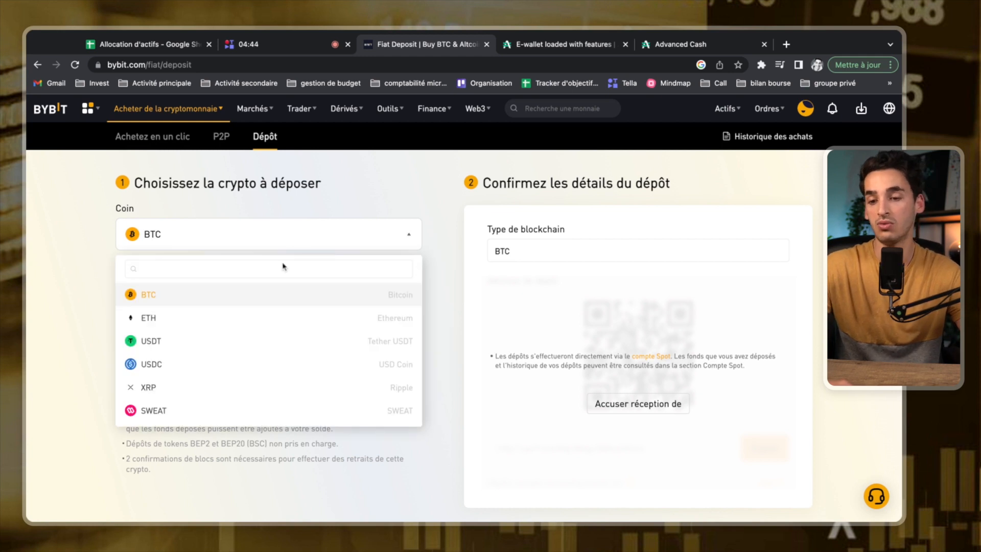
click(247, 302)
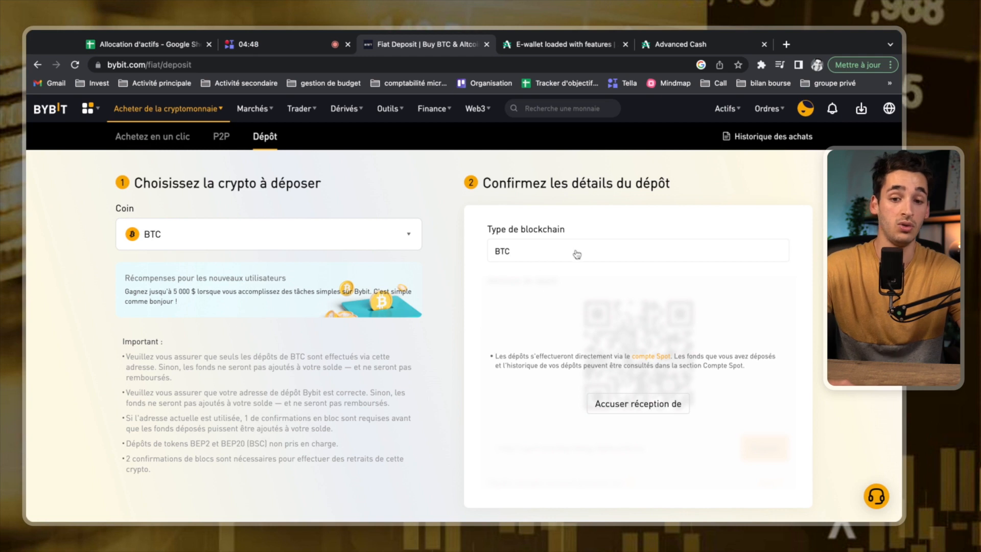
scroll(567, 301, down, 1)
click(615, 391)
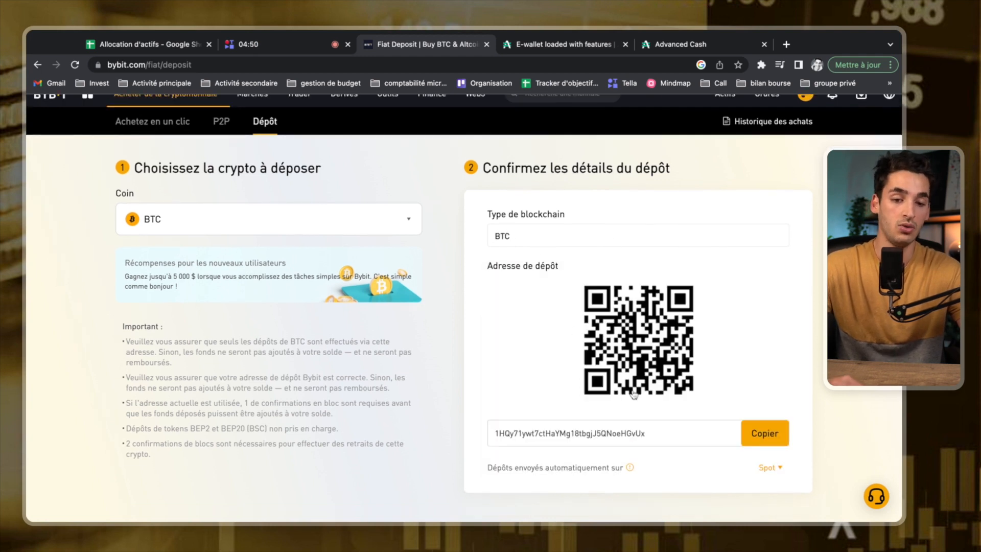
click(765, 434)
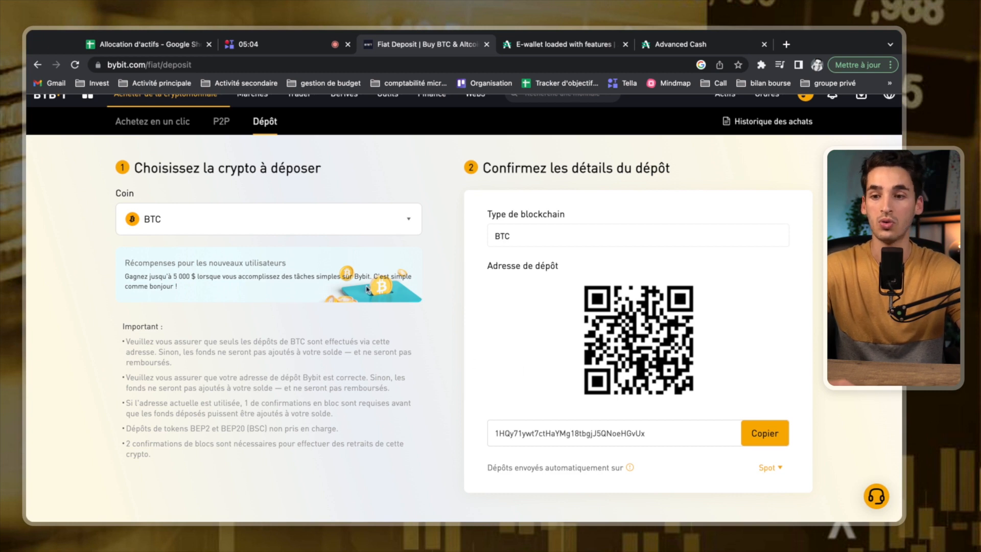
scroll(428, 360, up, 1)
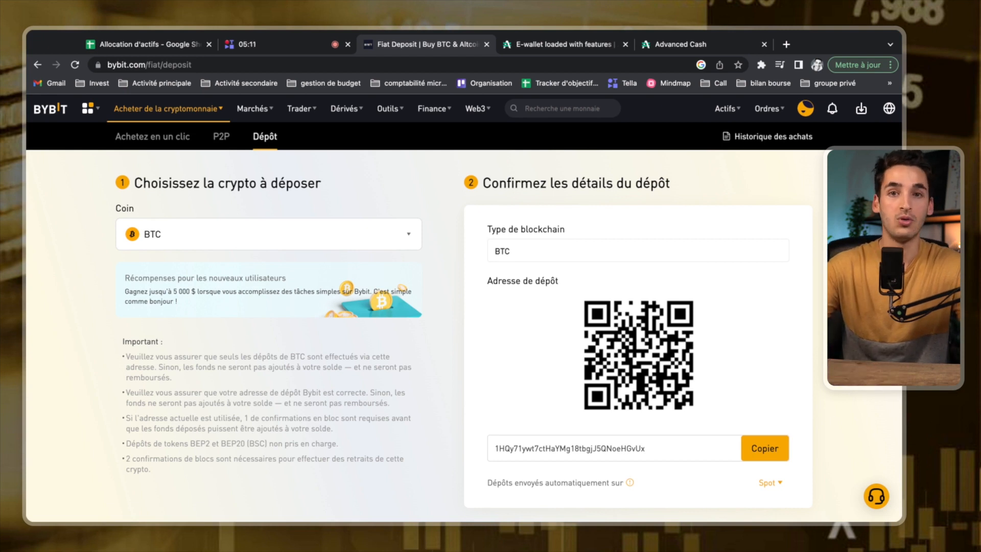
click(367, 248)
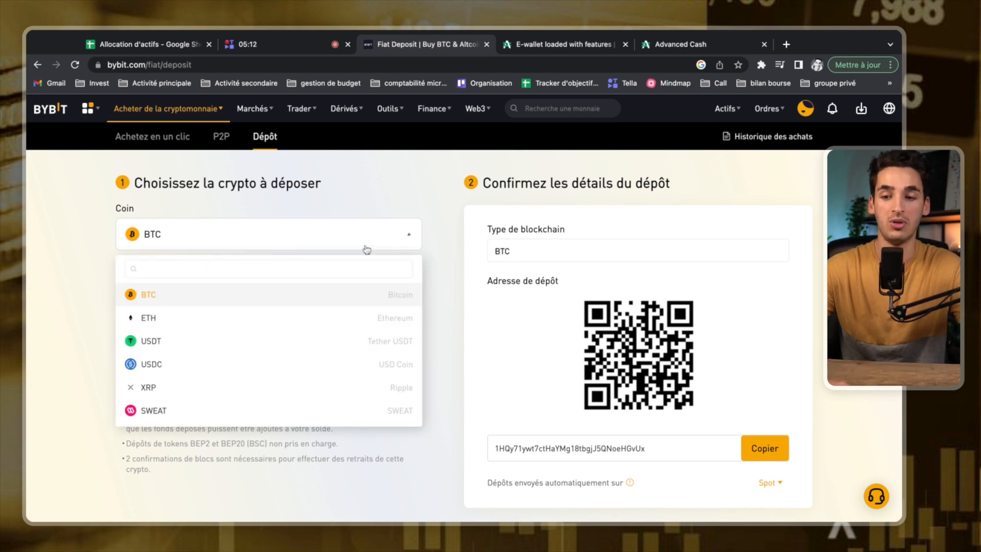
Pick USDC as the deposit coin, keep the BSC(BEP20) network and copy its address.
click(301, 367)
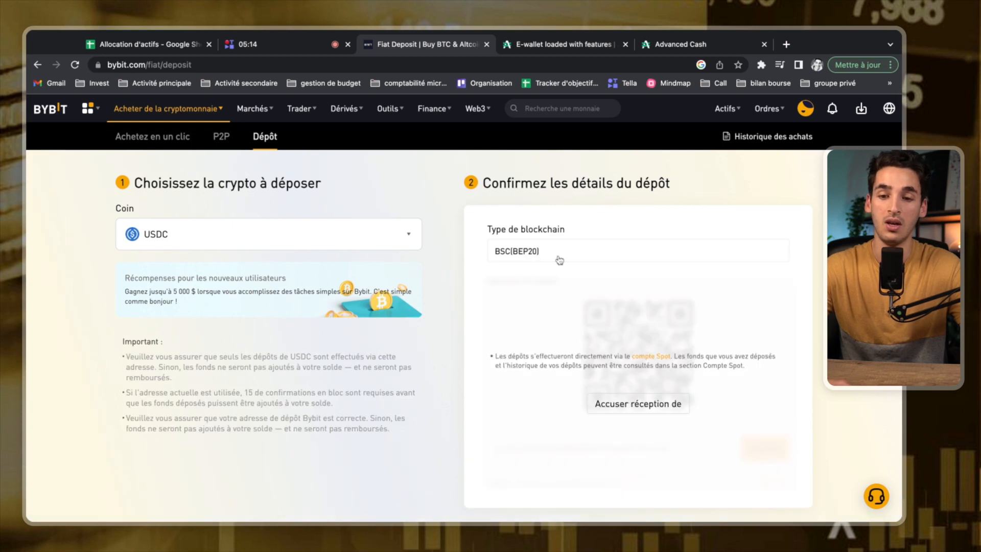
click(568, 255)
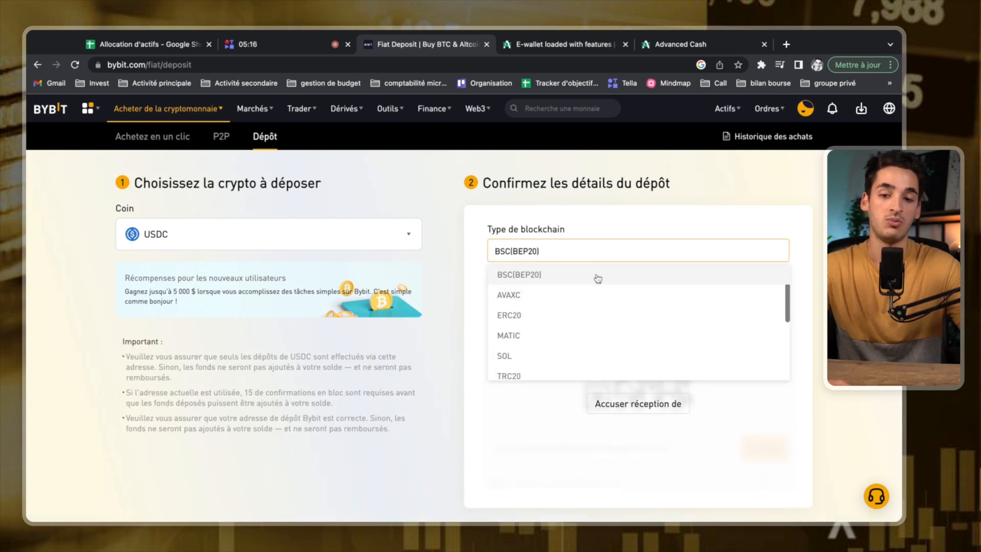
click(595, 276)
scroll(500, 327, down, 1)
scroll(500, 327, down, 1)
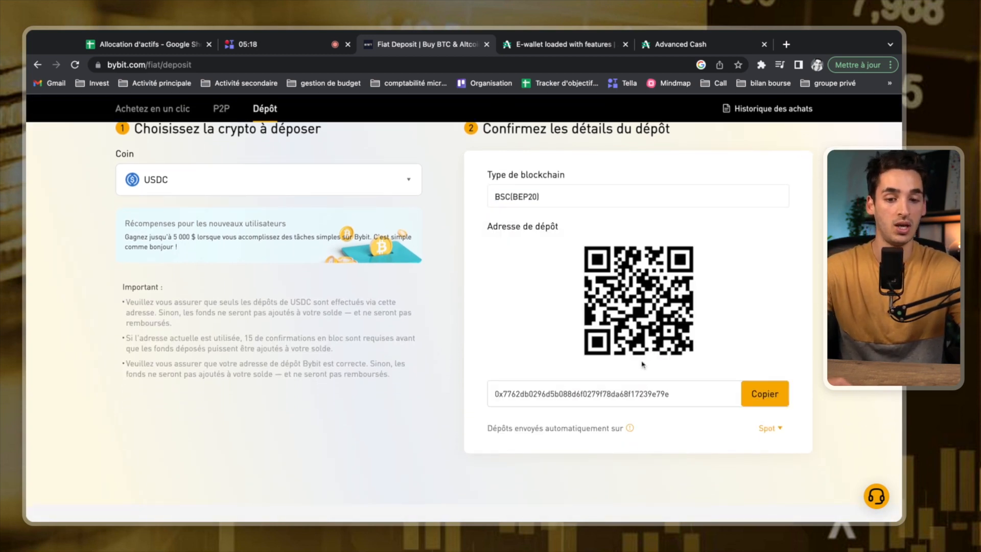
click(755, 404)
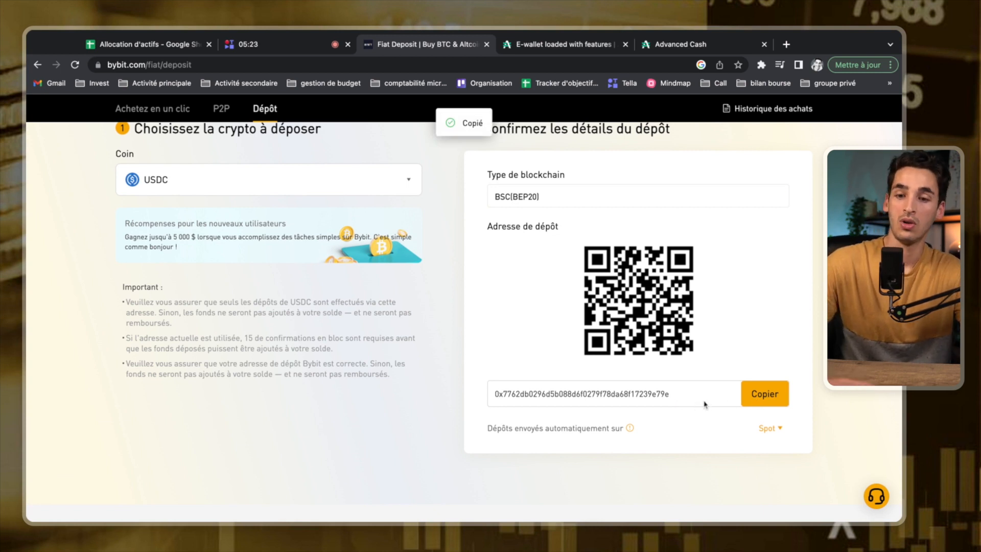
scroll(639, 398, up, 1)
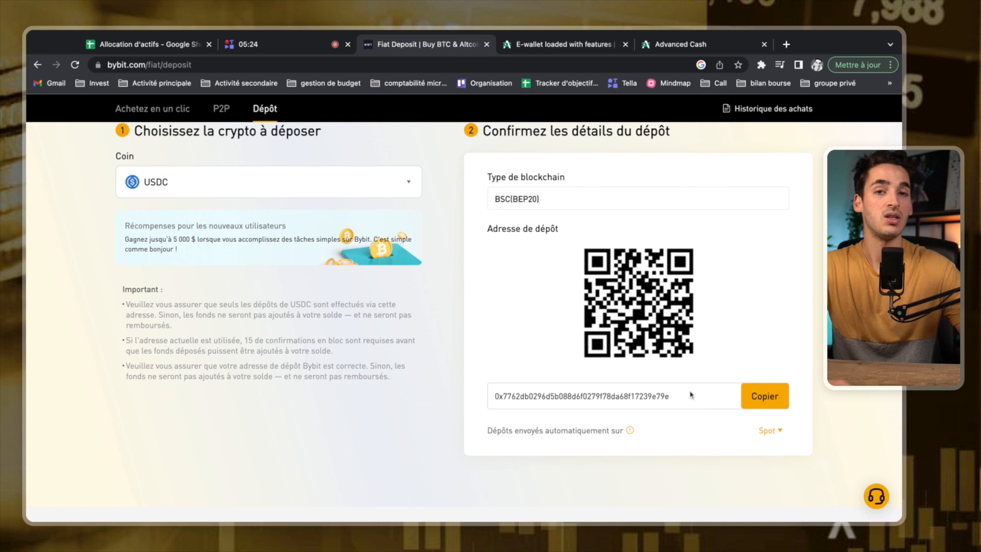
scroll(593, 383, up, 2)
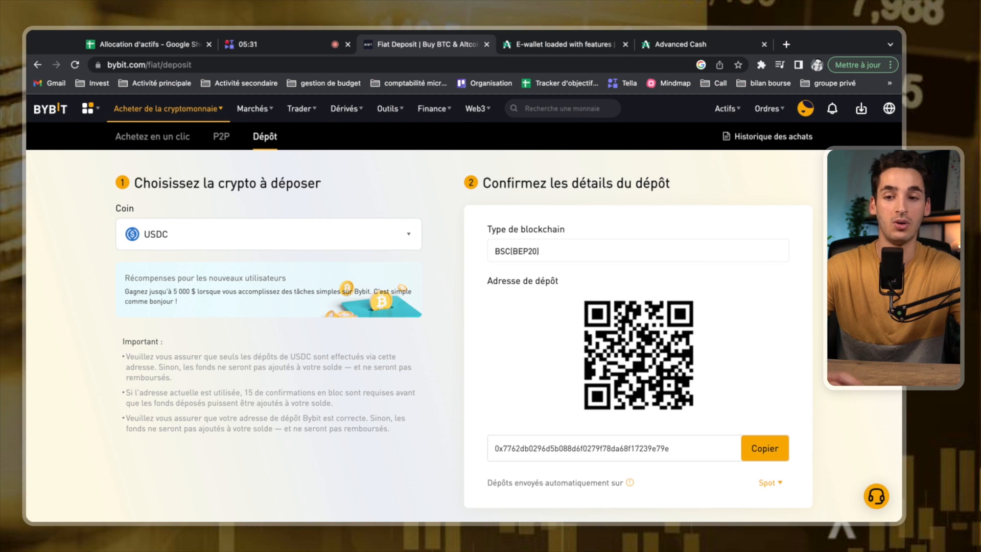
Open Spot assets from the Actifs menu and review the USDT, BTC, ETH, USDC, XRP, SWEAT, TRX list.
mouse_move(726, 114)
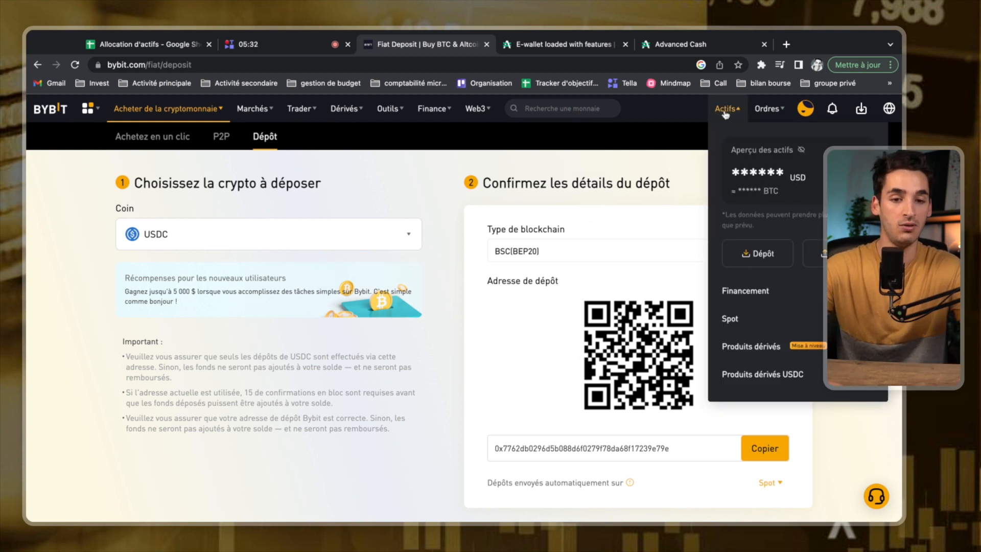
click(749, 318)
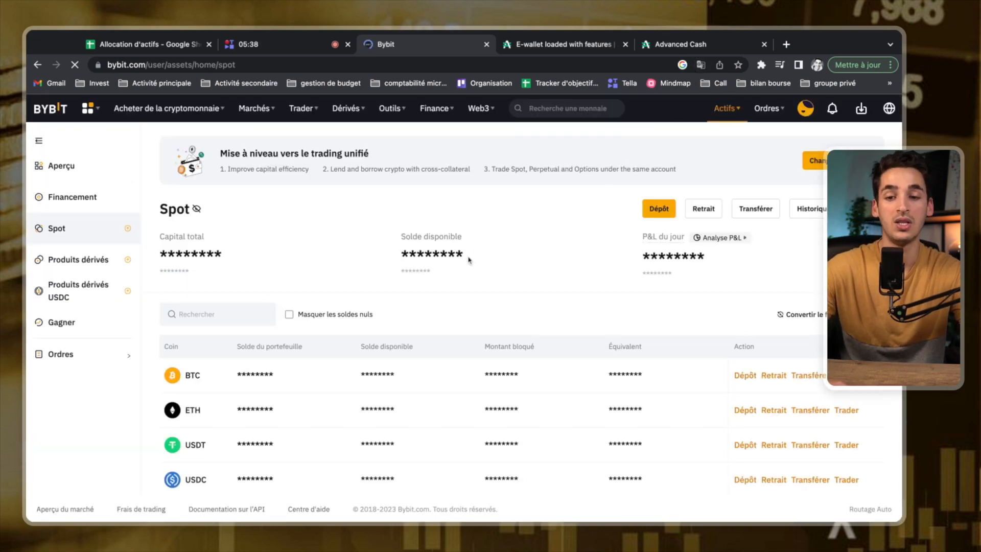
scroll(440, 328, down, 2)
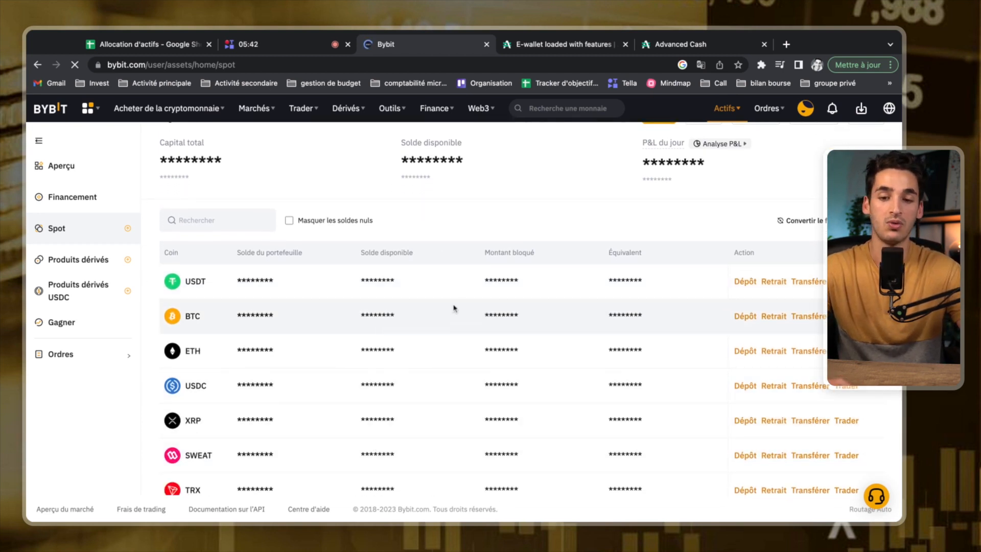
scroll(530, 468, up, 2)
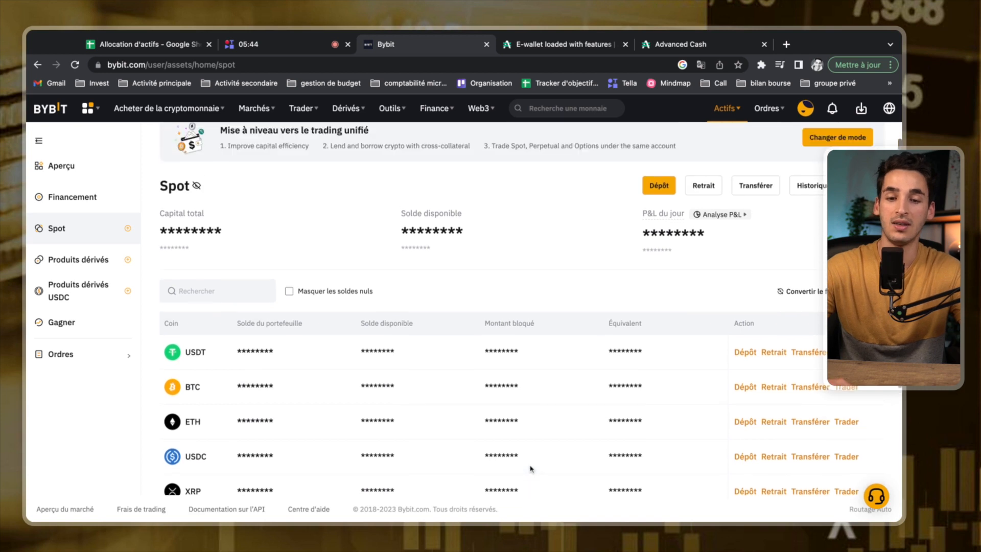
scroll(531, 468, up, 1)
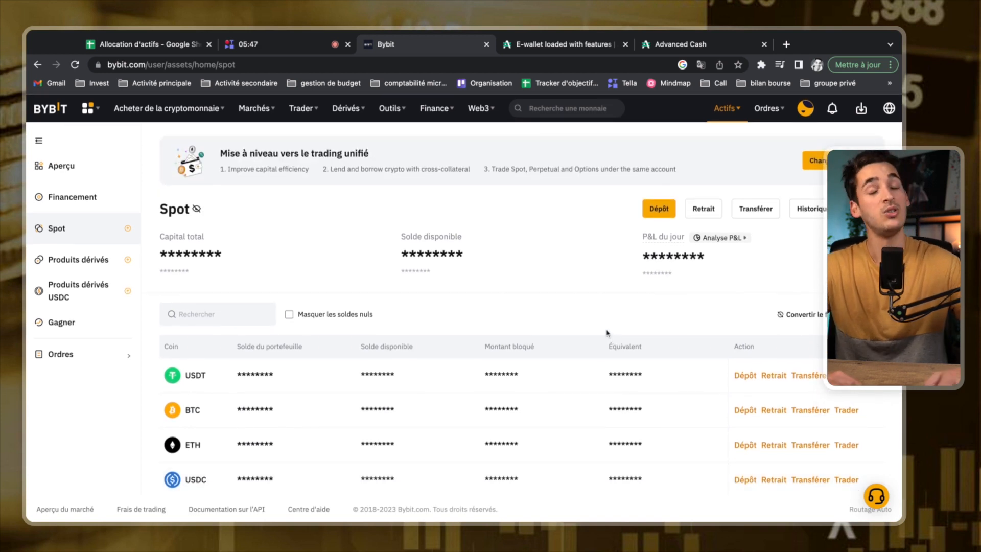